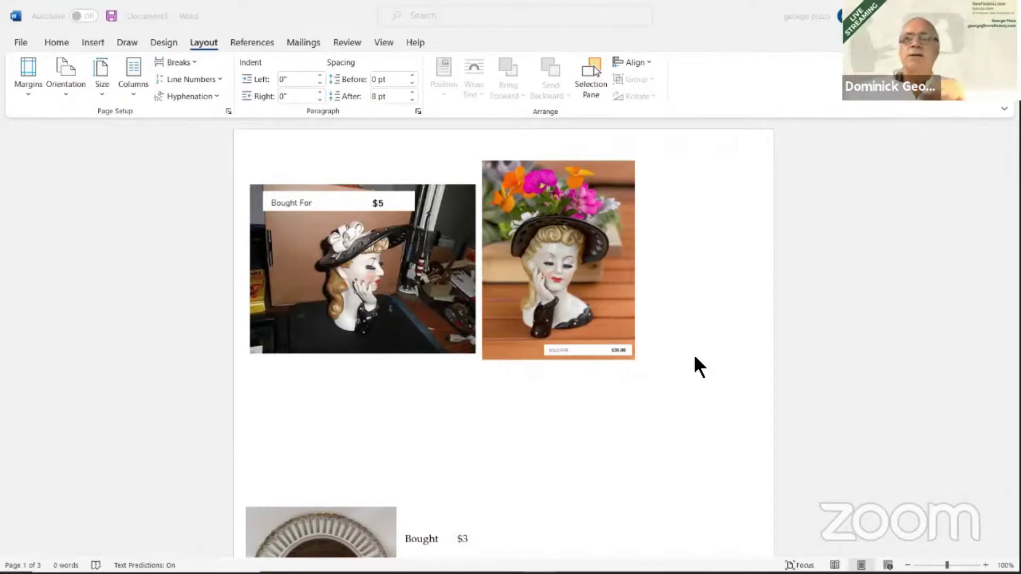
pyautogui.scroll(-3, 703, 337)
pyautogui.scroll(-2, 704, 337)
pyautogui.scroll(-2, 703, 334)
pyautogui.scroll(-1, 704, 337)
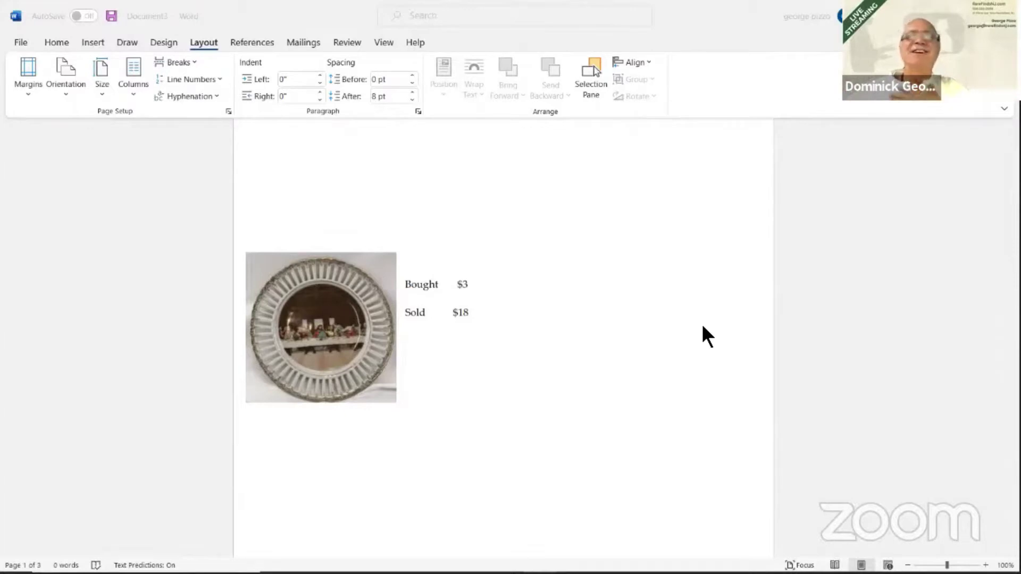
pyautogui.scroll(-1, 600, 288)
pyautogui.scroll(-2, 601, 288)
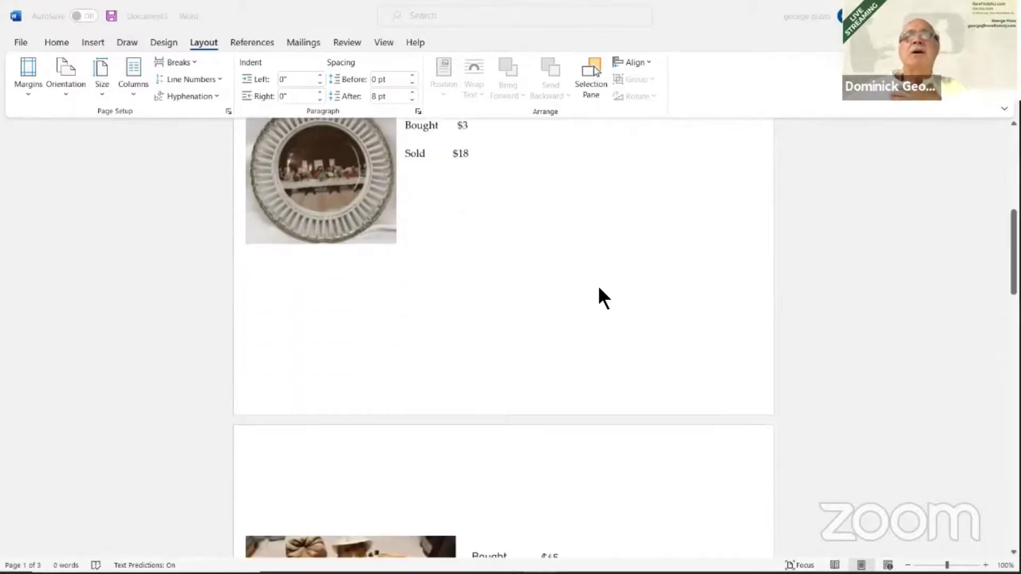
pyautogui.scroll(-1, 601, 287)
pyautogui.scroll(-1, 601, 288)
pyautogui.scroll(-1, 600, 297)
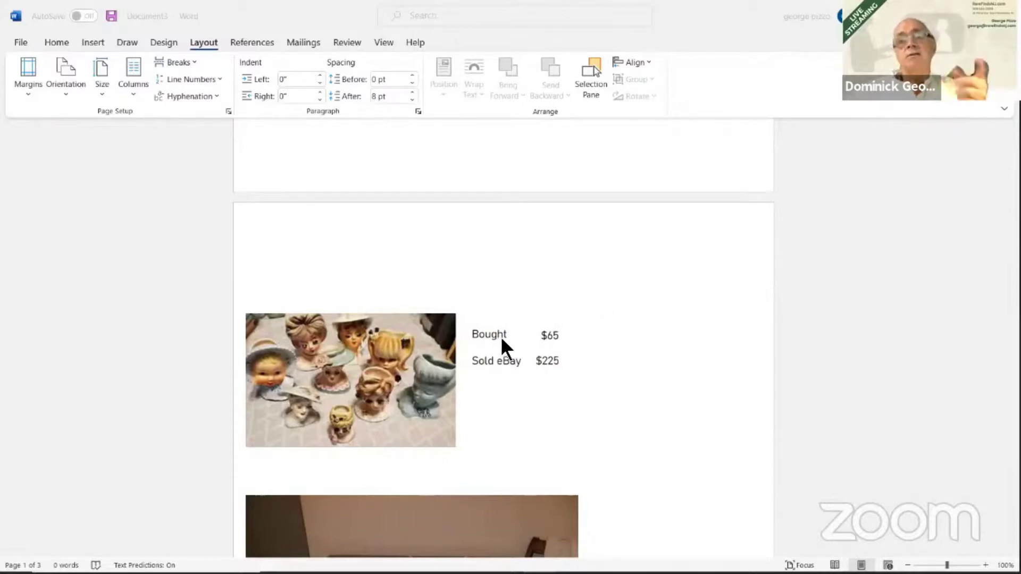
pyautogui.scroll(2, 500, 336)
pyautogui.scroll(3, 501, 328)
pyautogui.scroll(3, 504, 322)
pyautogui.scroll(3, 509, 325)
pyautogui.scroll(-6, 507, 327)
pyautogui.scroll(-2, 510, 327)
pyautogui.scroll(-1, 513, 328)
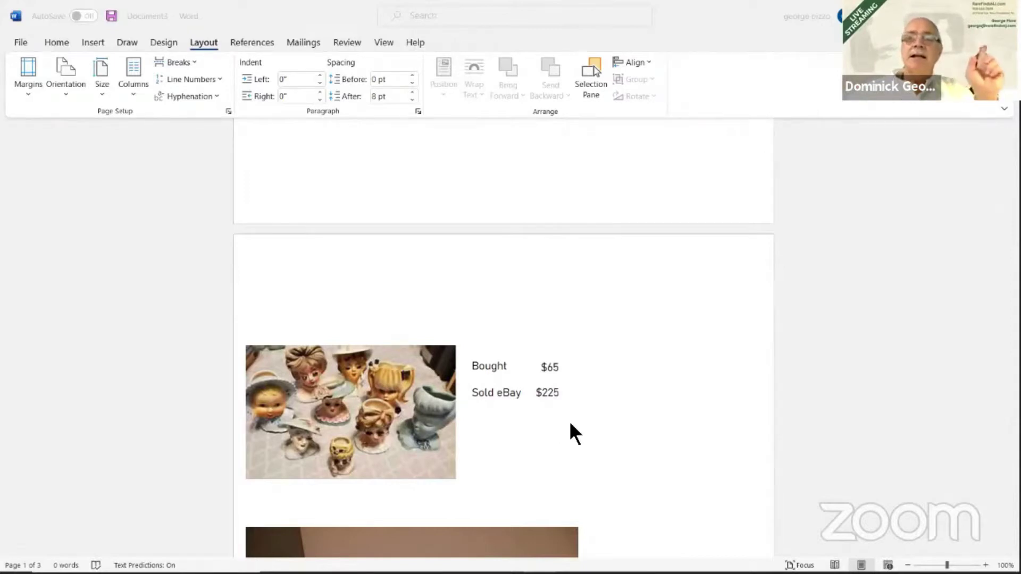
pyautogui.scroll(-4, 590, 419)
pyautogui.scroll(-3, 614, 411)
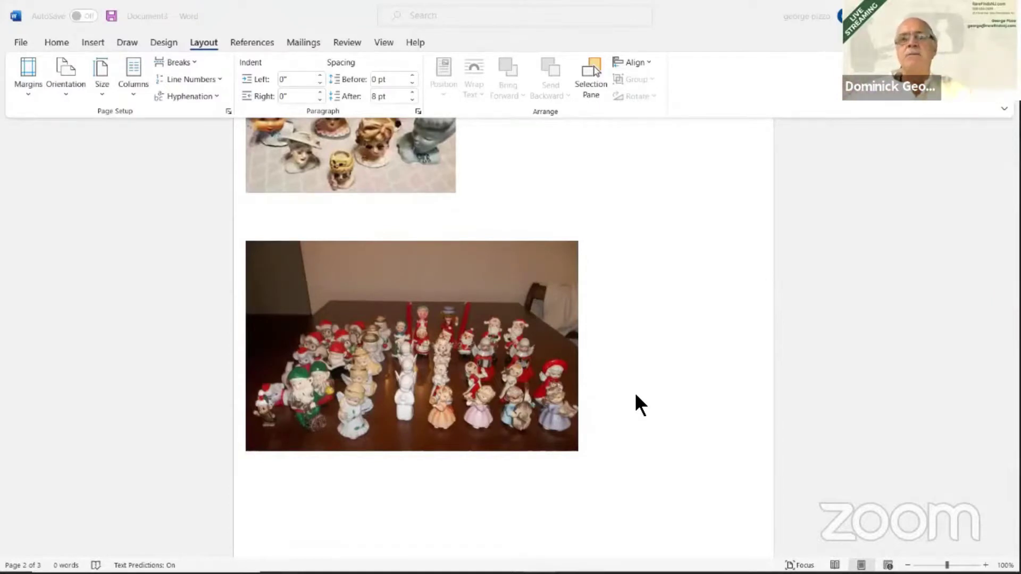
pyautogui.scroll(-3, 635, 403)
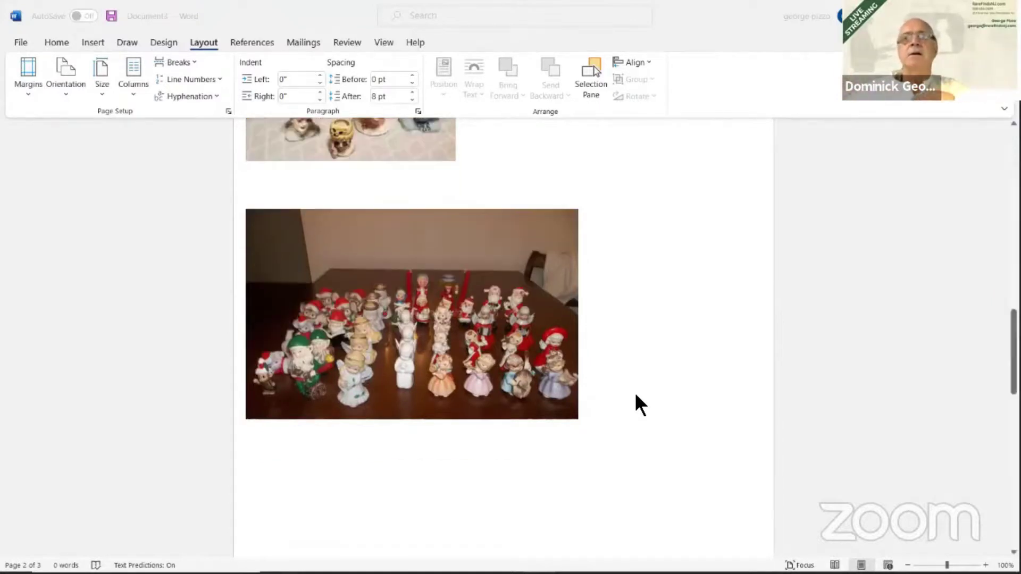
pyautogui.scroll(-5, 642, 386)
pyautogui.scroll(-3, 643, 385)
pyautogui.scroll(-2, 645, 383)
pyautogui.scroll(-3, 646, 387)
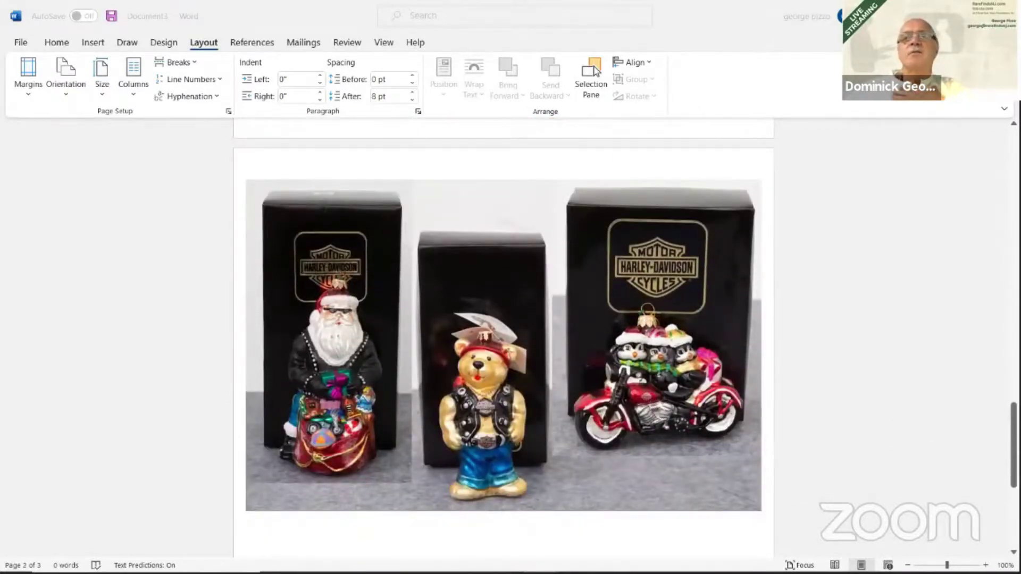
pyautogui.moveTo(374, 559)
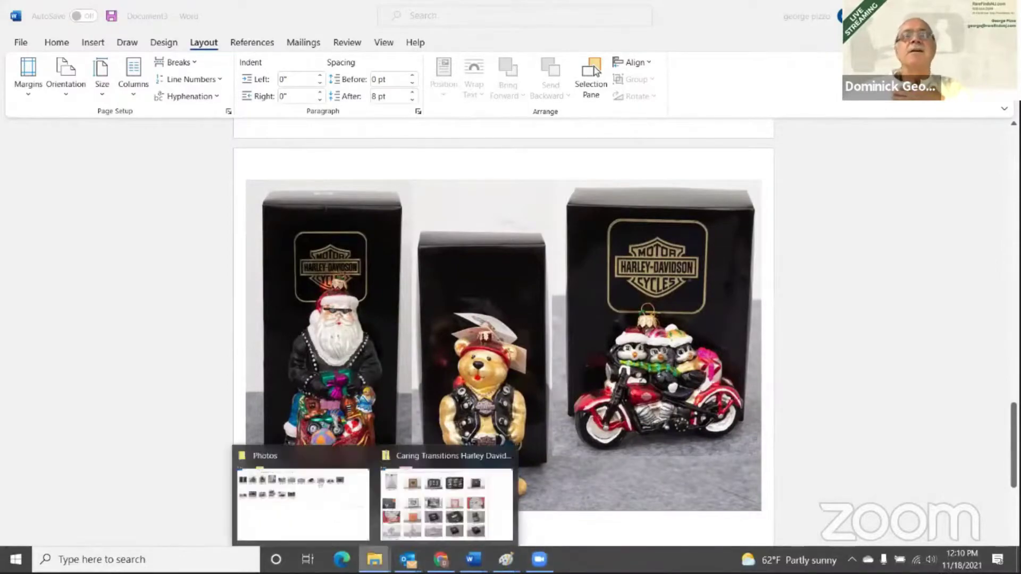
# - Bring up the Harley Davidson and Store Pics folder and open framed poster photo AQ3I5596-103
pyautogui.click(448, 449)
pyautogui.scroll(3, 489, 318)
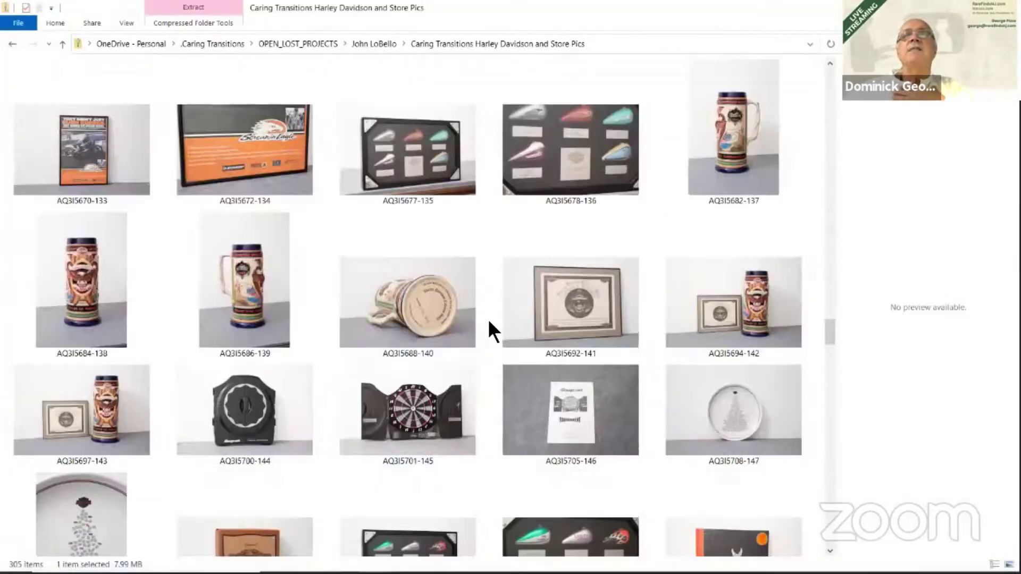
pyautogui.scroll(5, 494, 316)
pyautogui.scroll(5, 494, 316)
pyautogui.scroll(5, 493, 317)
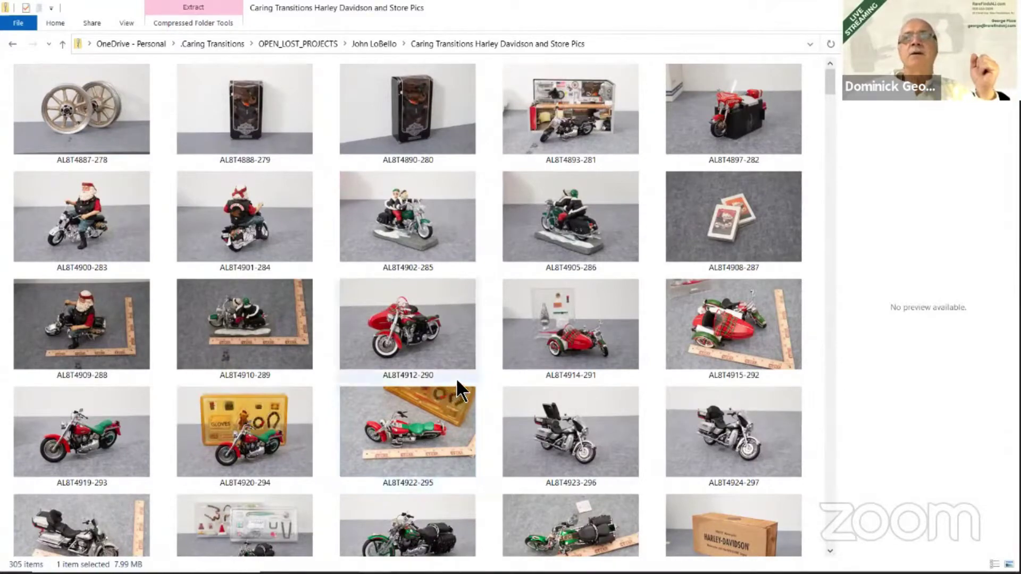
pyautogui.scroll(-5, 461, 377)
pyautogui.scroll(-8, 460, 378)
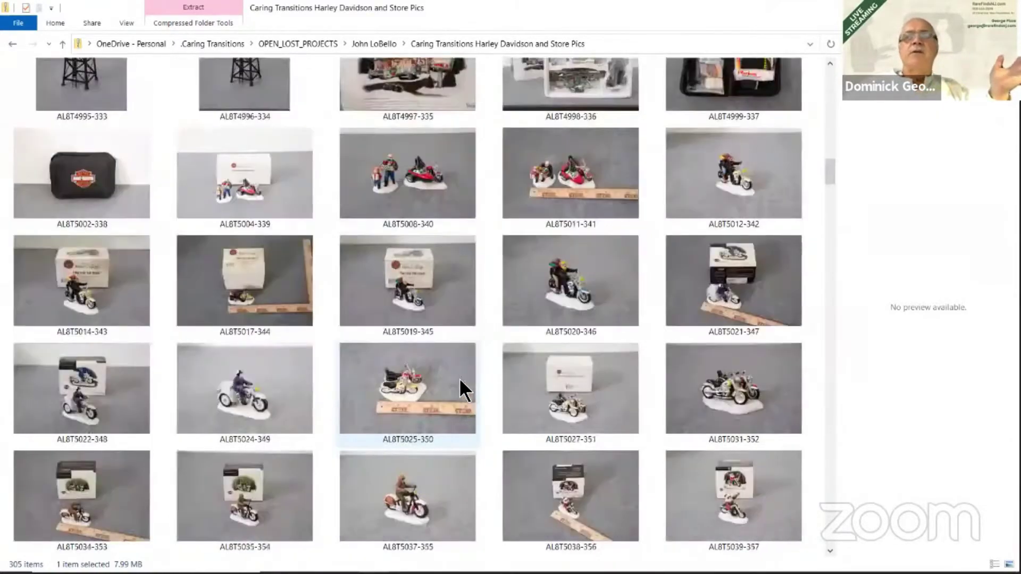
pyautogui.scroll(-5, 459, 380)
pyautogui.scroll(-3, 458, 377)
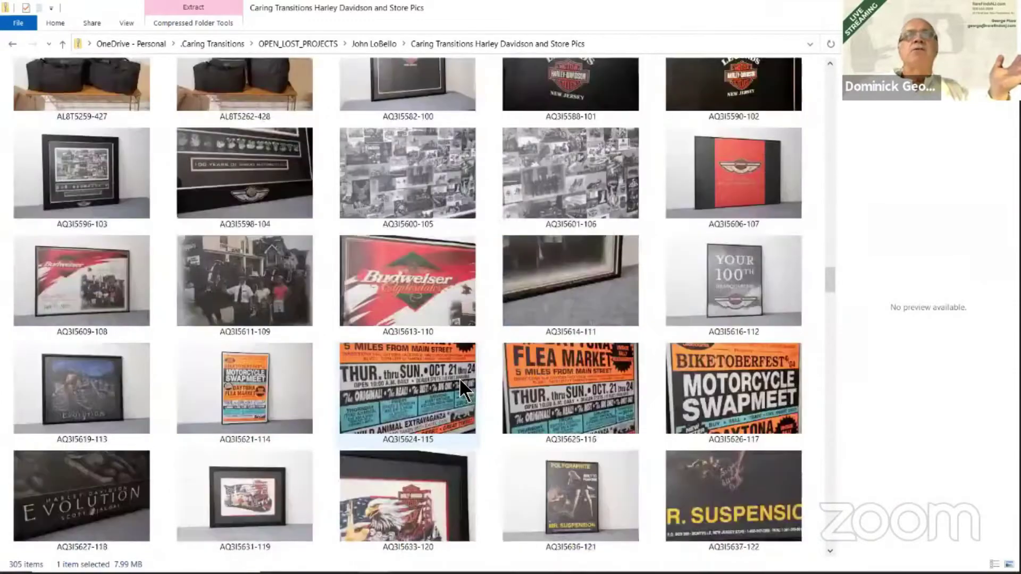
pyautogui.scroll(3, 458, 375)
pyautogui.click(86, 460)
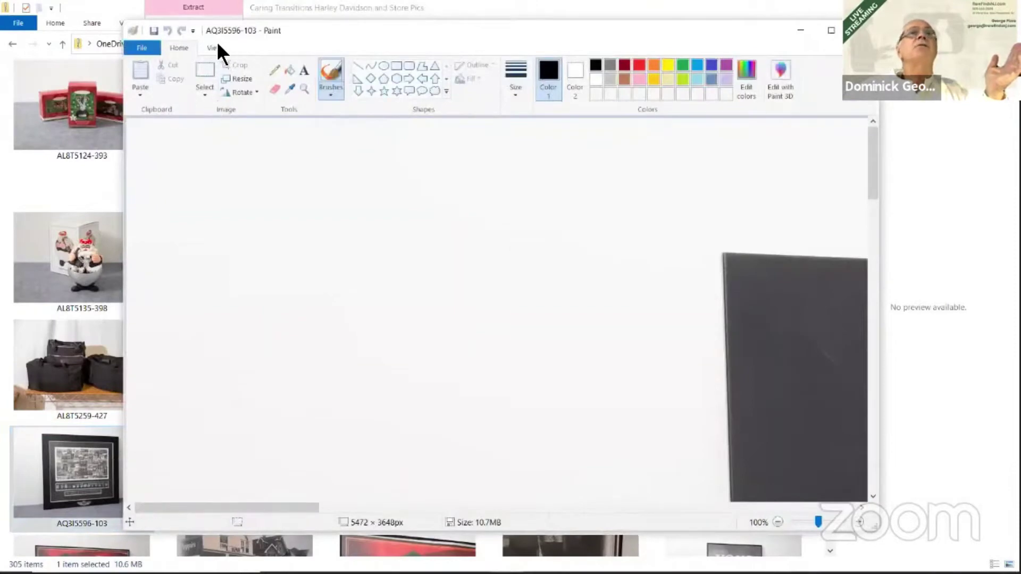
# - View the whole '100 Years of Great Motorcycles' poster at 25% zoom, then close Paint
pyautogui.click(215, 46)
pyautogui.click(162, 75)
pyautogui.click(163, 76)
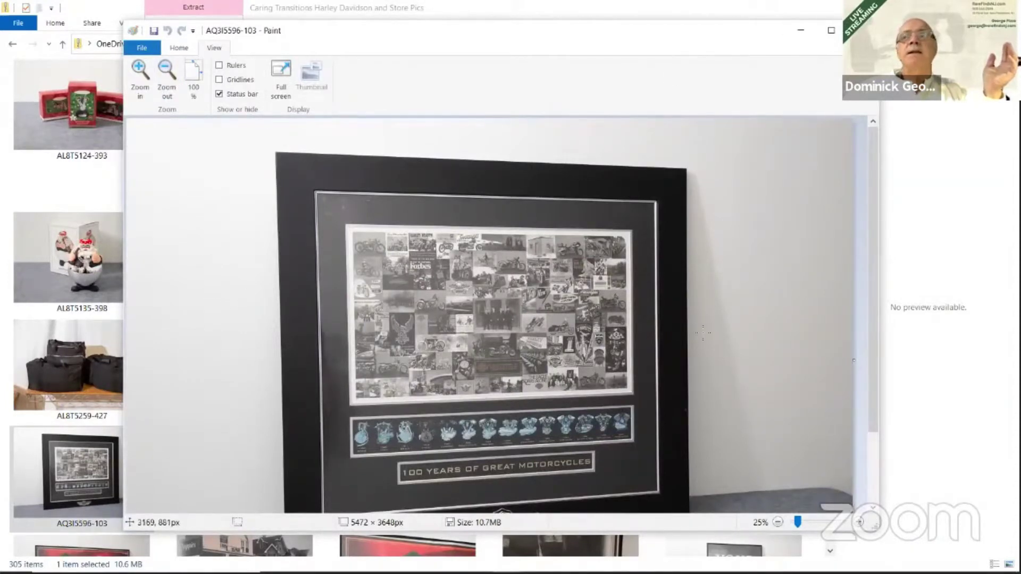
pyautogui.doubleClick(678, 533)
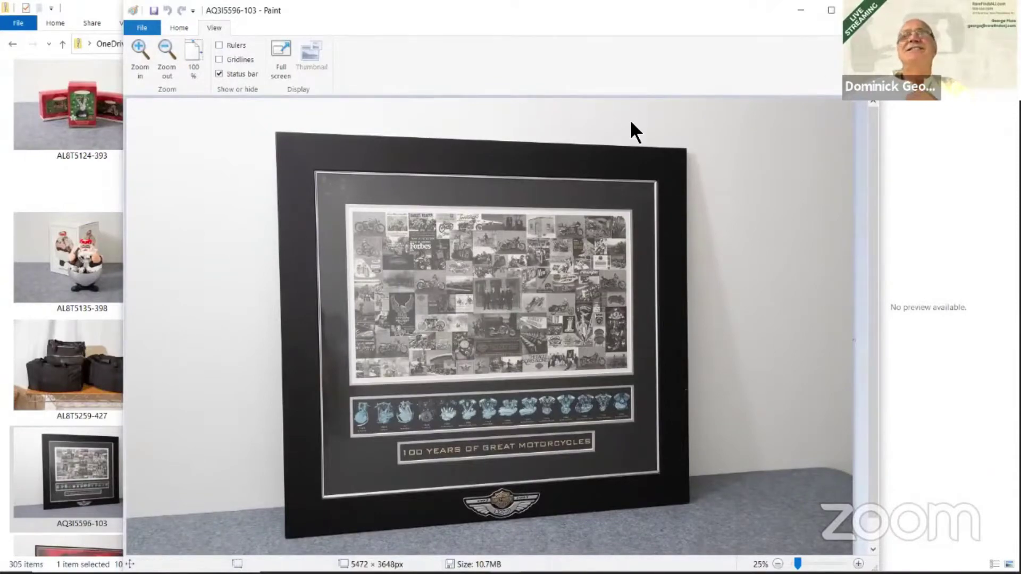
pyautogui.hotkey('alt', 'F4')
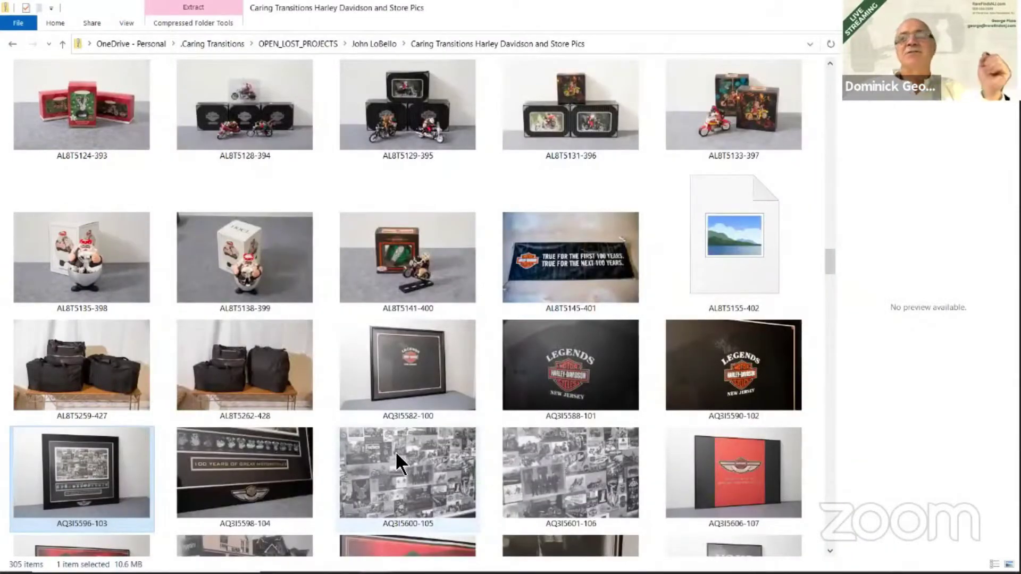
pyautogui.scroll(-3, 394, 451)
pyautogui.scroll(-3, 395, 451)
pyautogui.scroll(3, 393, 449)
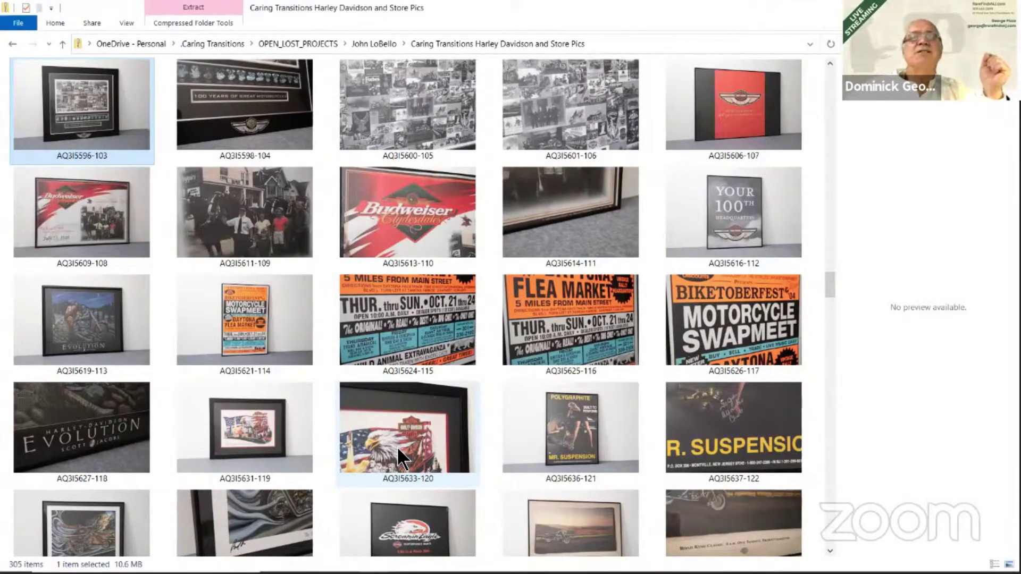
pyautogui.scroll(-3, 433, 436)
pyautogui.scroll(-2, 433, 437)
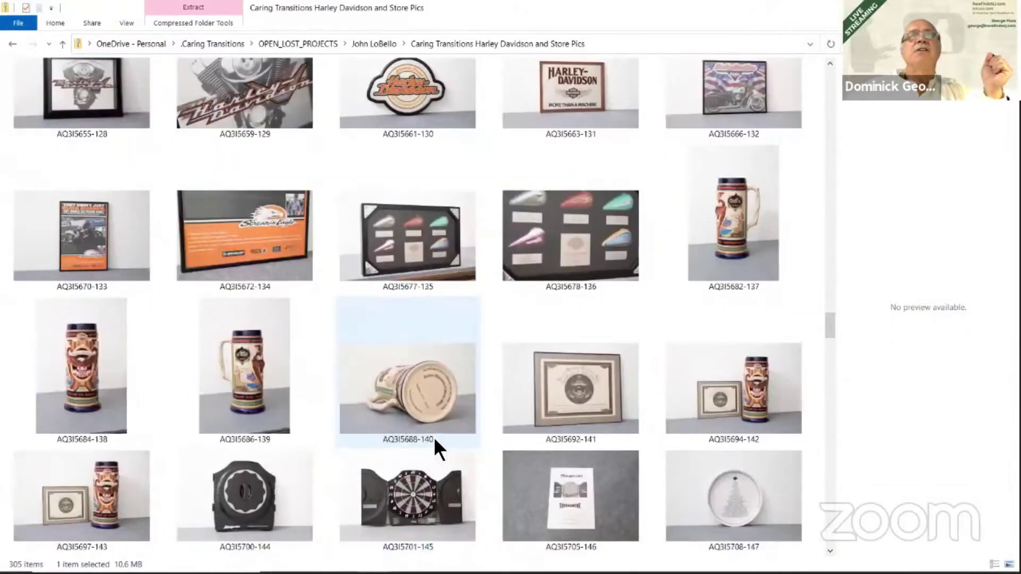
pyautogui.scroll(5, 434, 442)
pyautogui.scroll(3, 435, 443)
pyautogui.scroll(3, 432, 441)
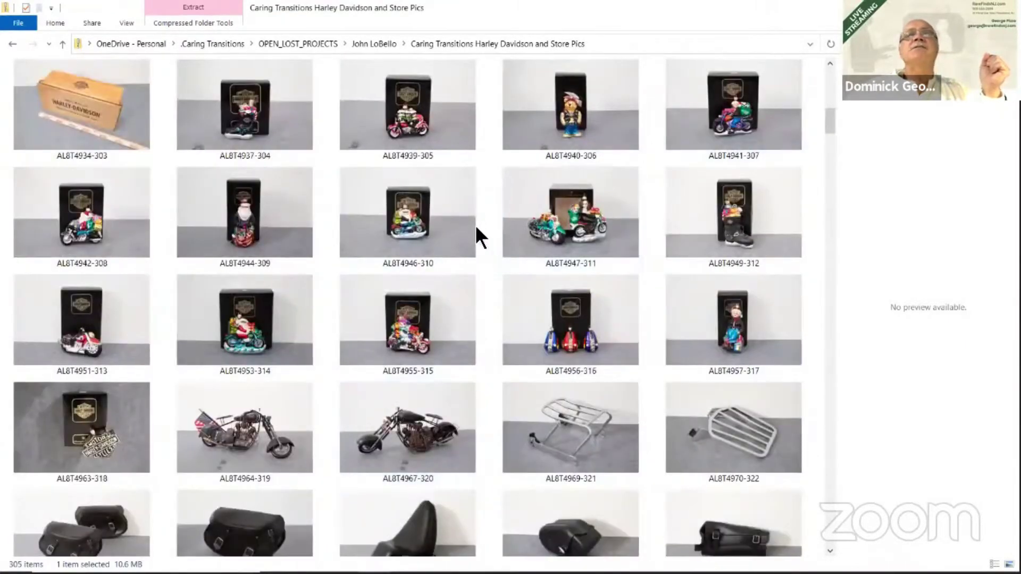
# - Open the Santa-on-a-motorcycle ornament photo AL8T4953-314
pyautogui.click(259, 321)
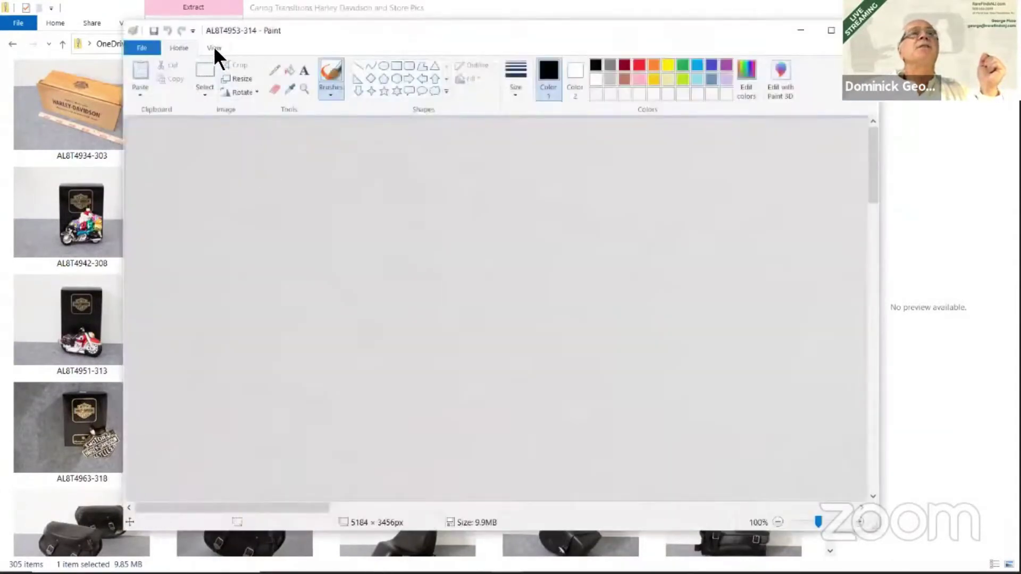
# - Zoom Paint out to 25% to show the full AL8T4953-314 ornament photo with its box
pyautogui.click(212, 47)
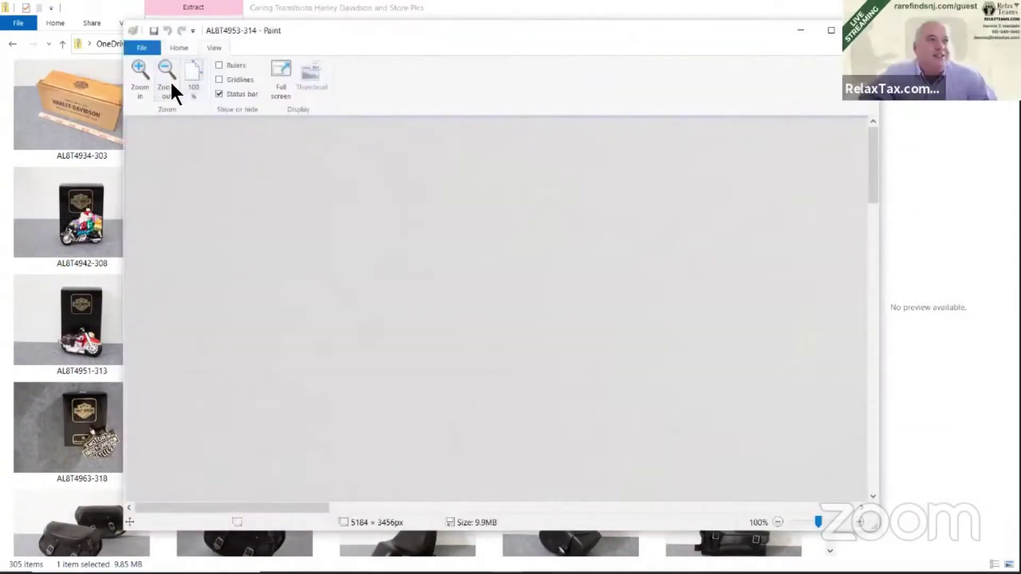
pyautogui.click(170, 81)
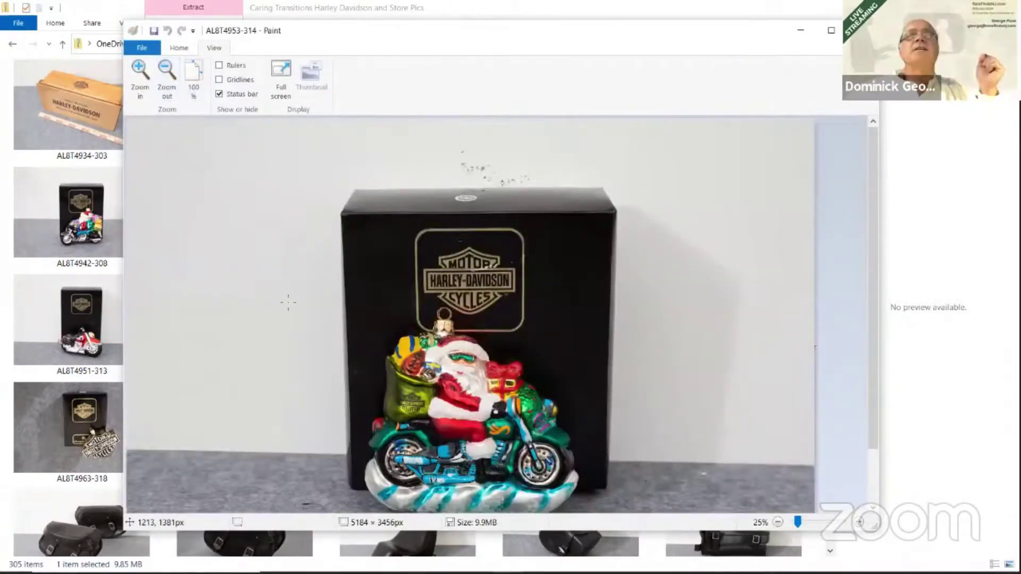
pyautogui.scroll(-1, 284, 296)
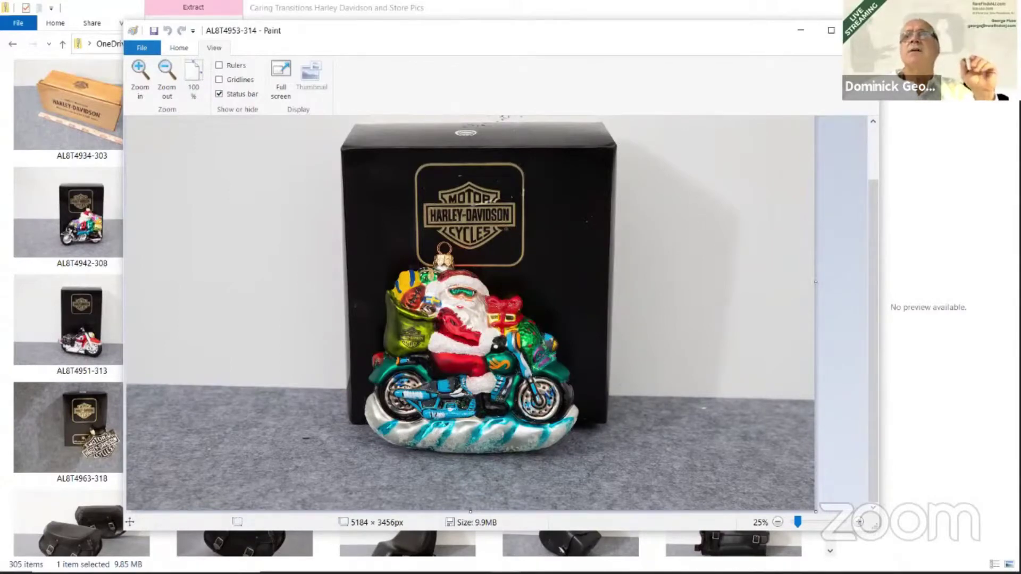
# - Close the ornament photo and keep the untitled $33.98 Radco ornament eBay listing open in Paint
pyautogui.click(861, 30)
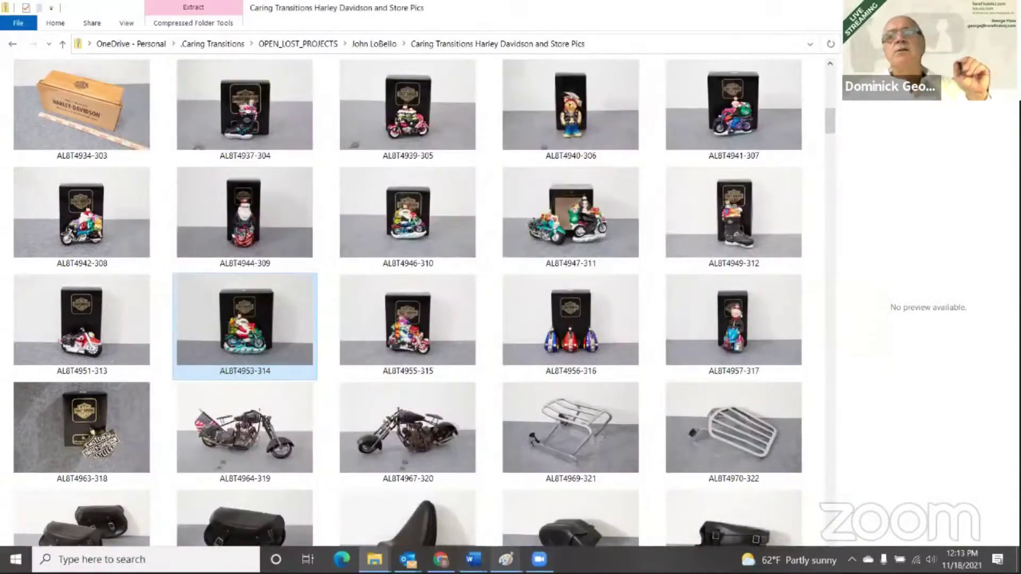
pyautogui.click(505, 559)
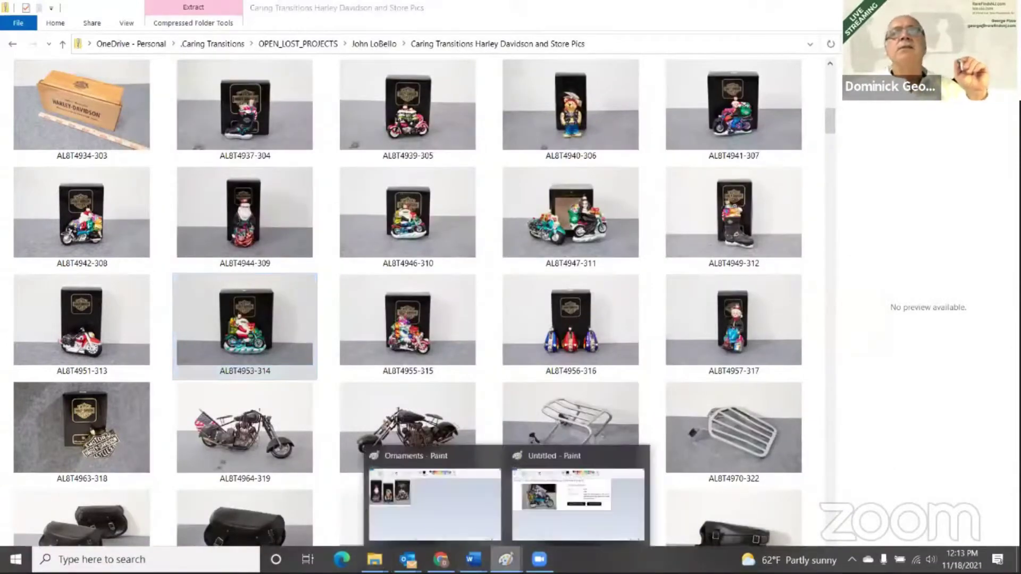
pyautogui.click(541, 492)
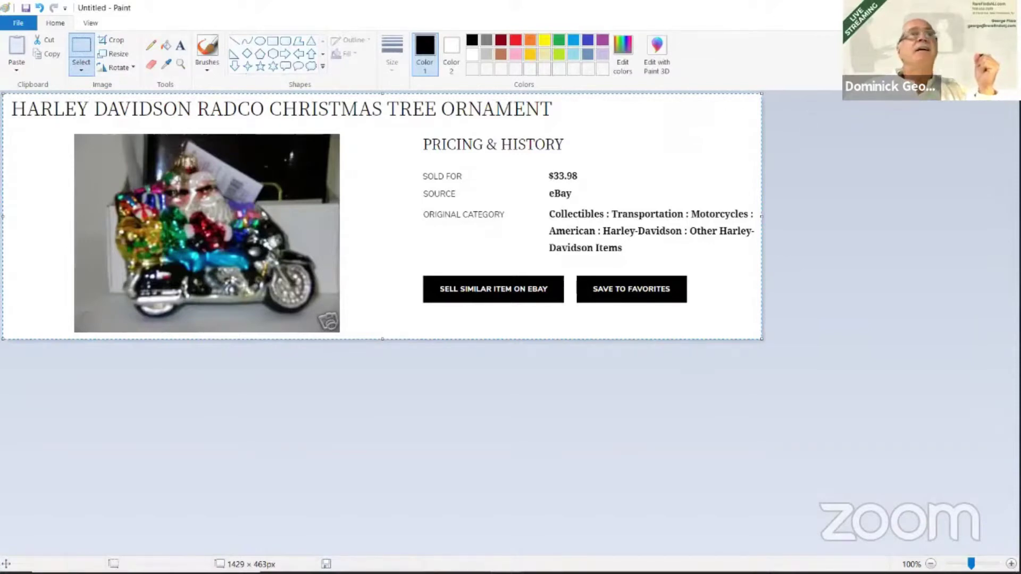
pyautogui.hotkey('ctrl', 'n')
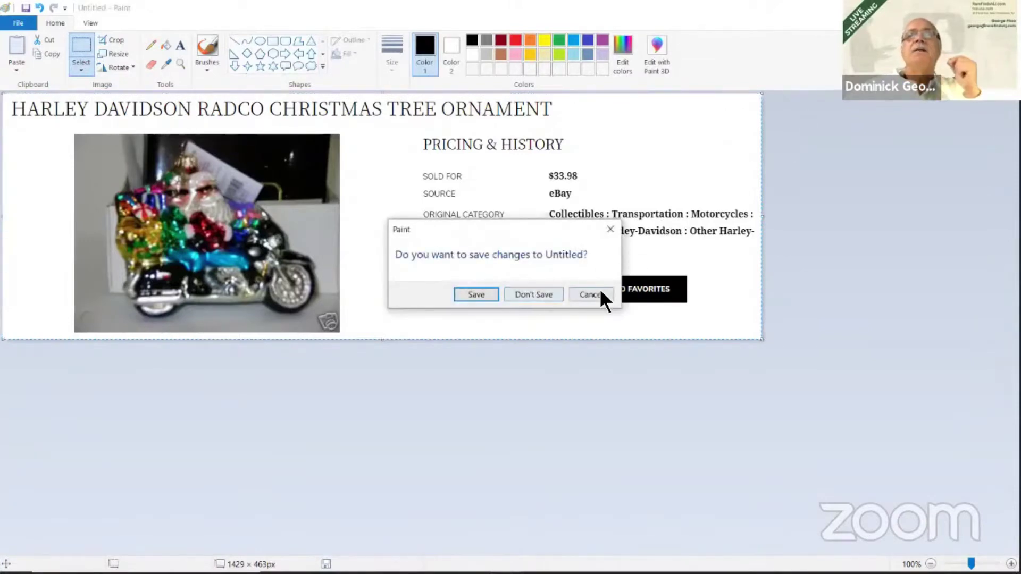
pyautogui.click(599, 293)
# - Open stein photo AQ3I5684-138 in Paint, then return to the folder and select AQ3I5692-141
pyautogui.hotkey('alt', 'Tab')
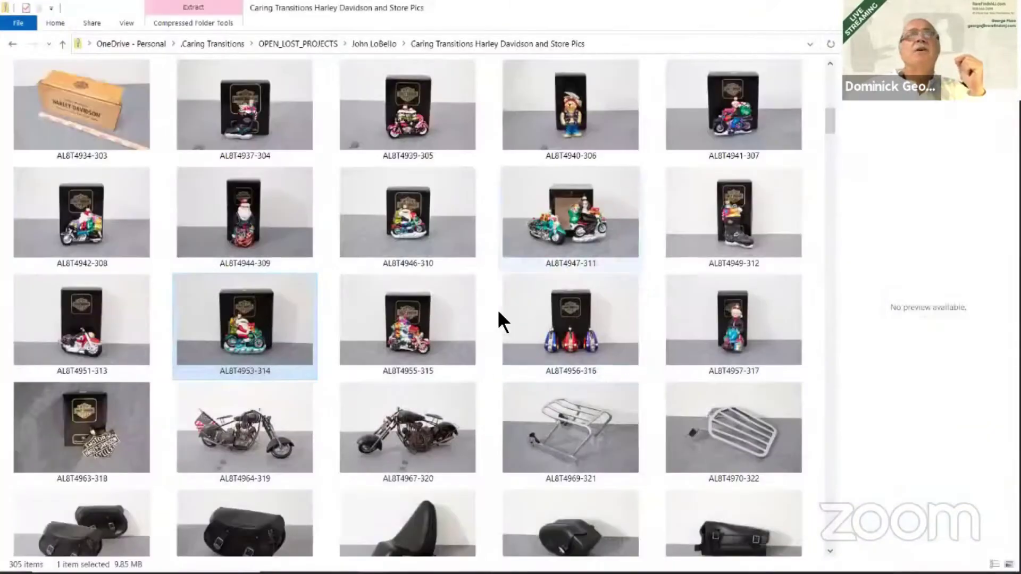
pyautogui.scroll(-3, 507, 325)
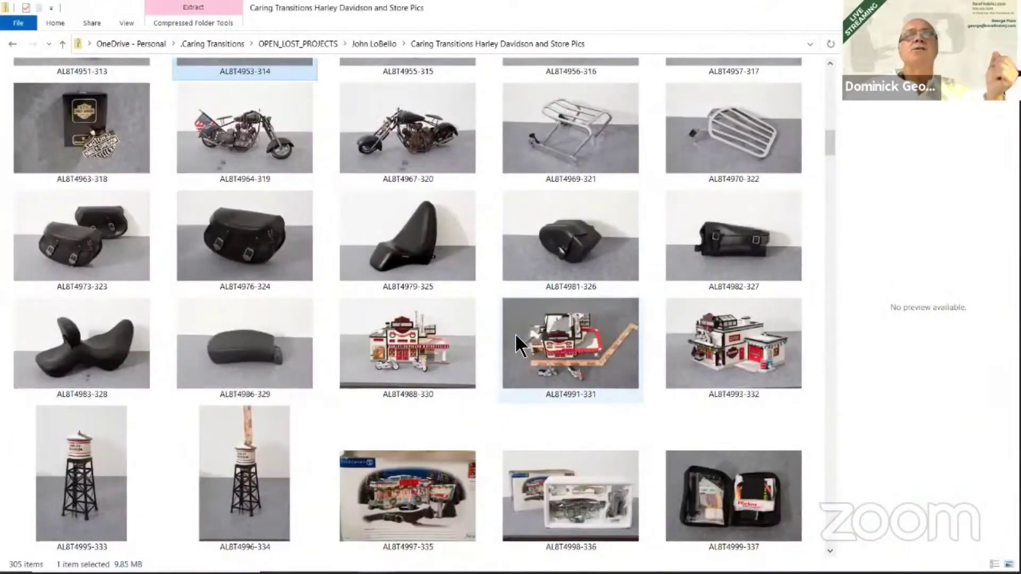
pyautogui.scroll(-3, 517, 334)
pyautogui.scroll(-4, 516, 335)
pyautogui.scroll(-5, 517, 335)
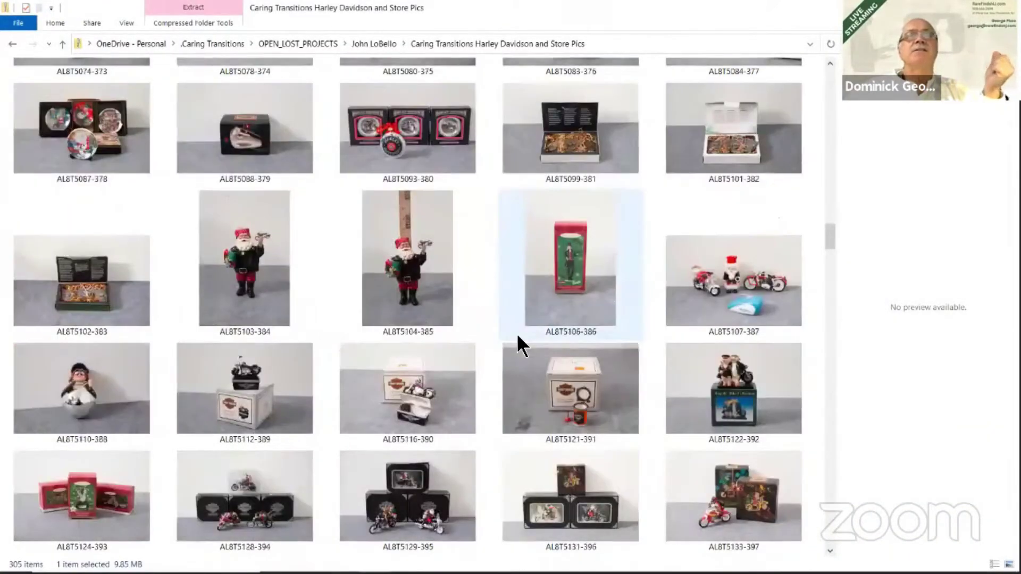
pyautogui.scroll(-8, 512, 329)
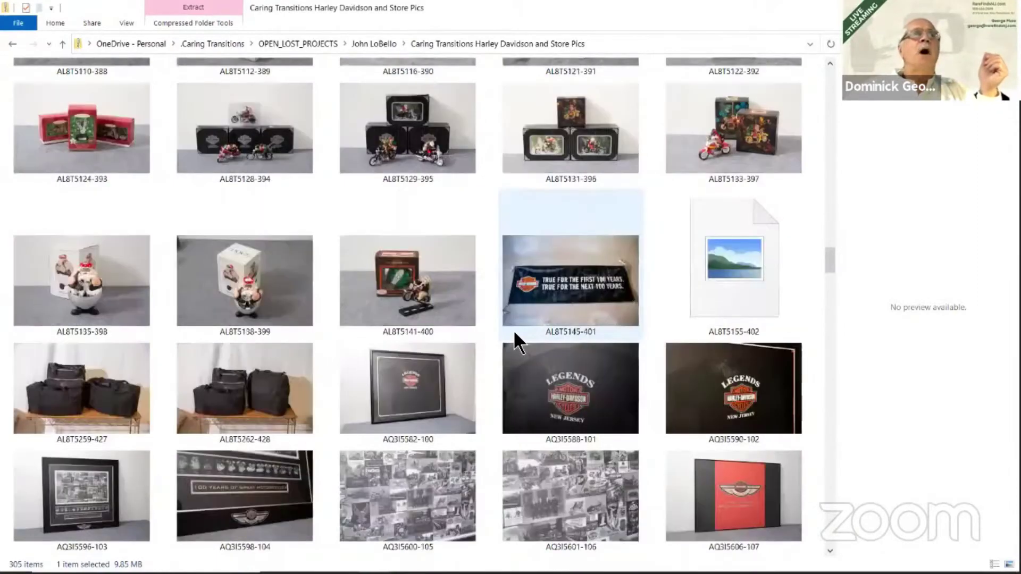
pyautogui.scroll(-3, 513, 330)
pyautogui.scroll(-4, 513, 329)
pyautogui.scroll(-2, 513, 330)
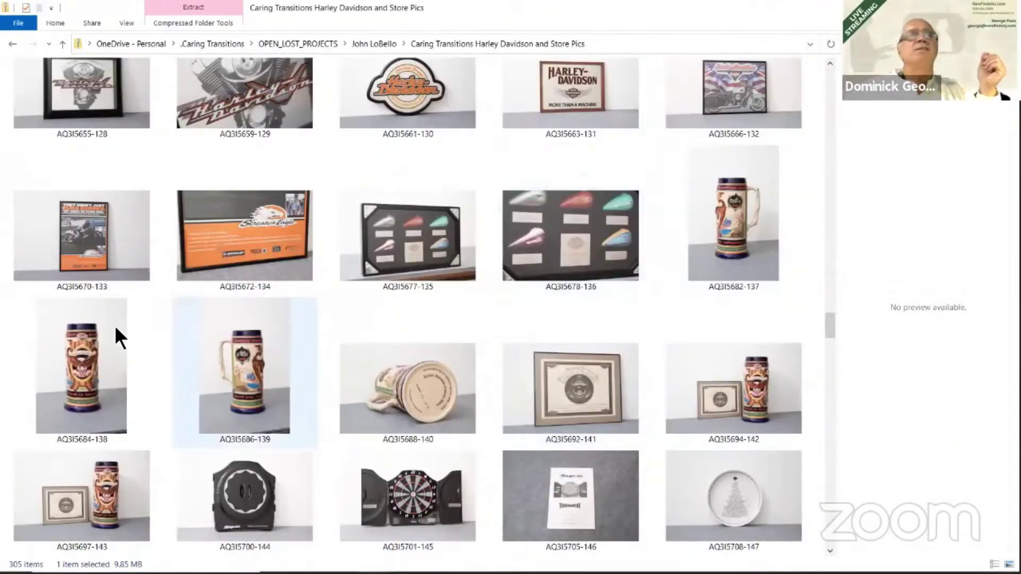
pyautogui.click(74, 353)
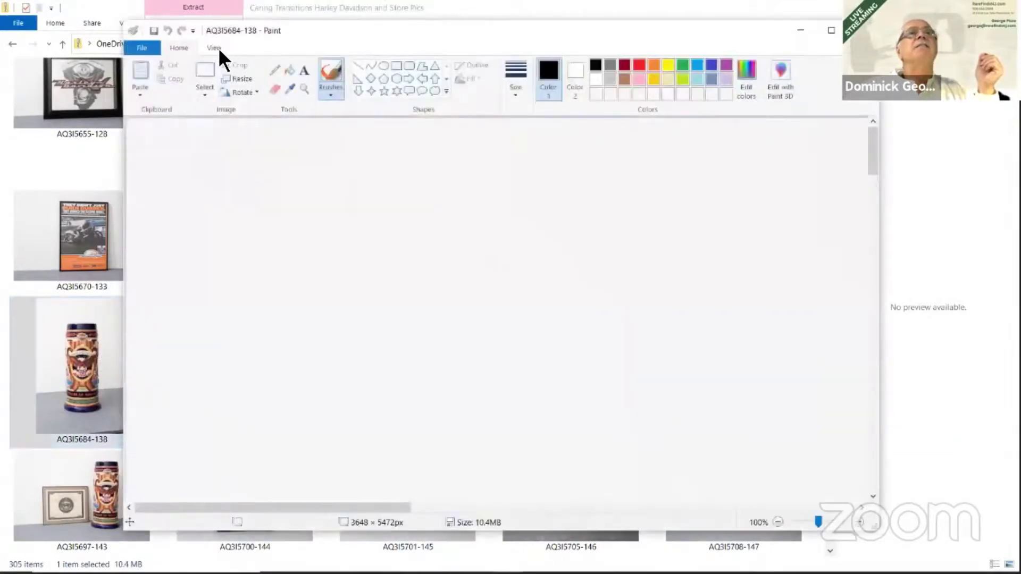
pyautogui.click(214, 49)
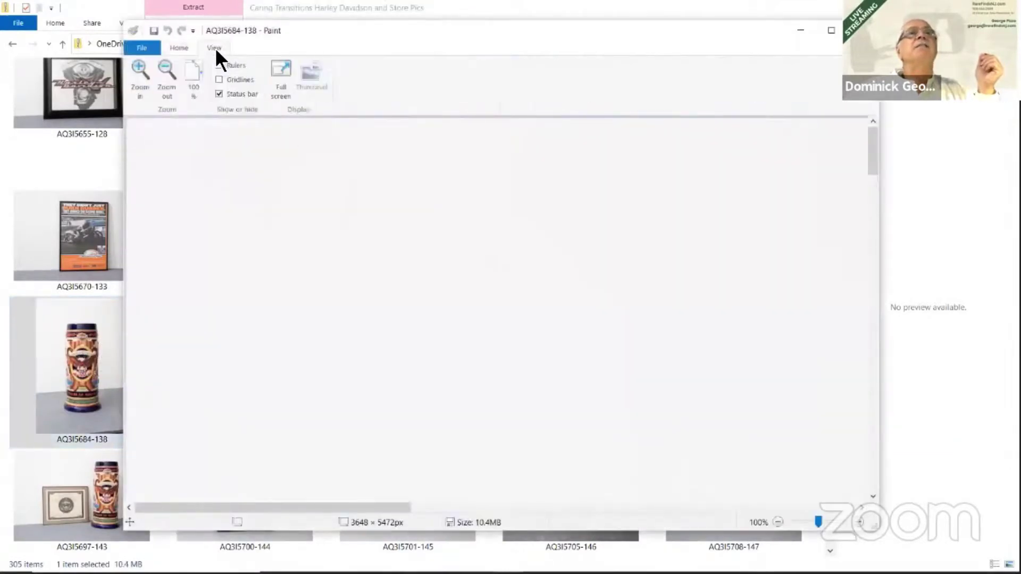
pyautogui.click(58, 314)
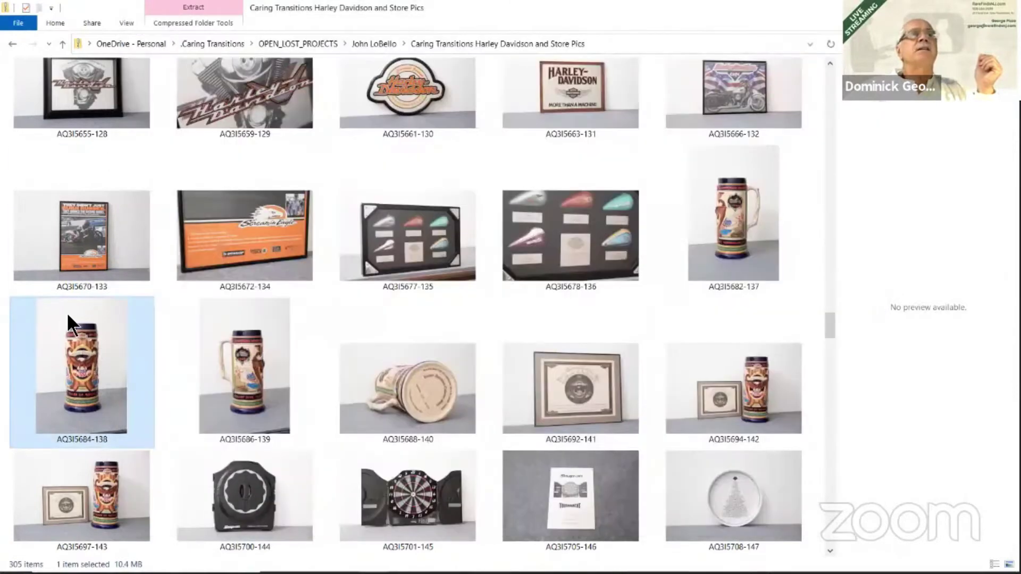
pyautogui.click(560, 377)
# - Open certificate photo AQ3I5692-141 in Paint and zoom out to 25% to see it whole
pyautogui.doubleClick(551, 372)
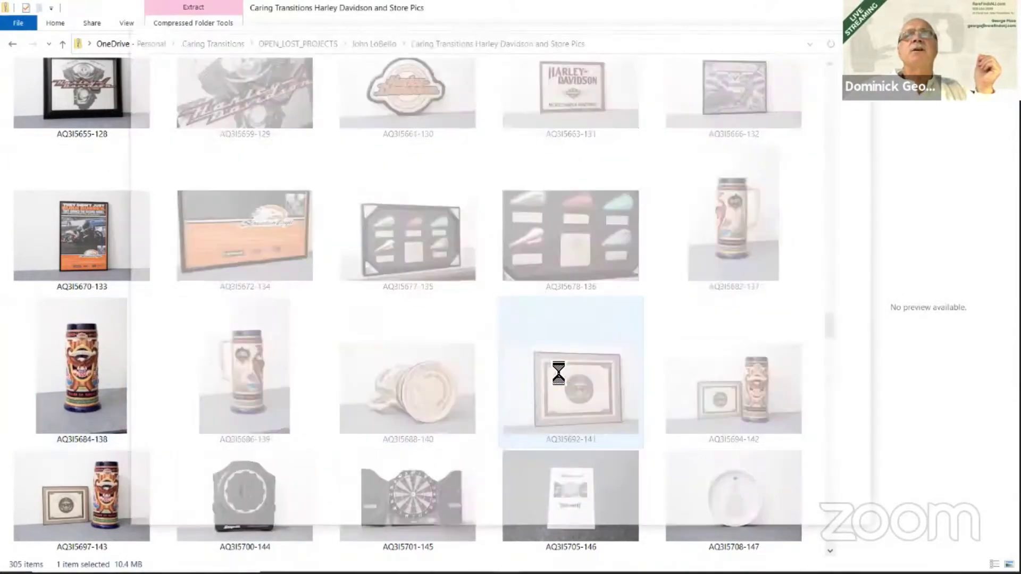
pyautogui.click(212, 48)
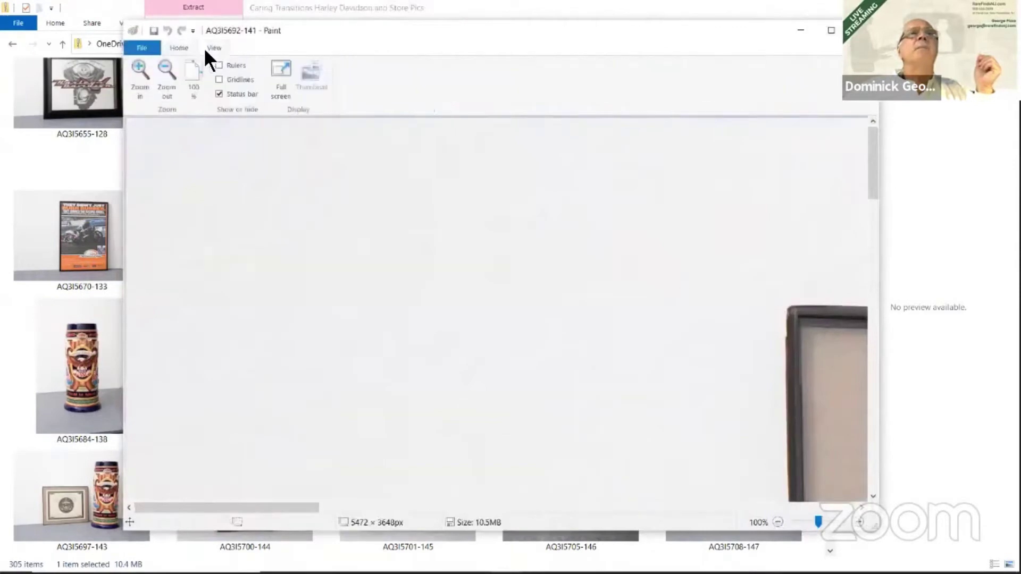
pyautogui.click(168, 72)
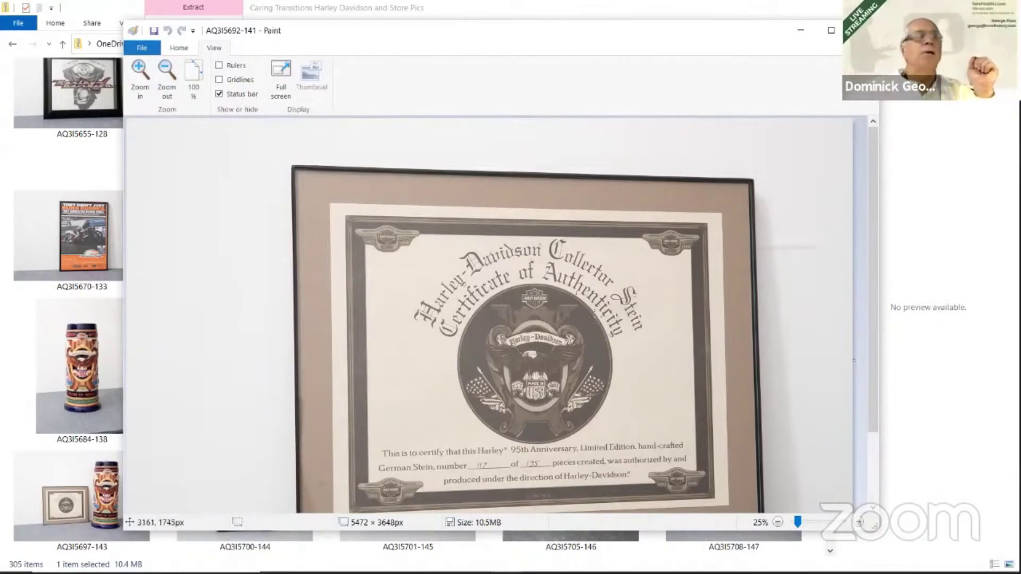
# - Close the certificate photo in Paint to return to the photo folder
pyautogui.click(862, 31)
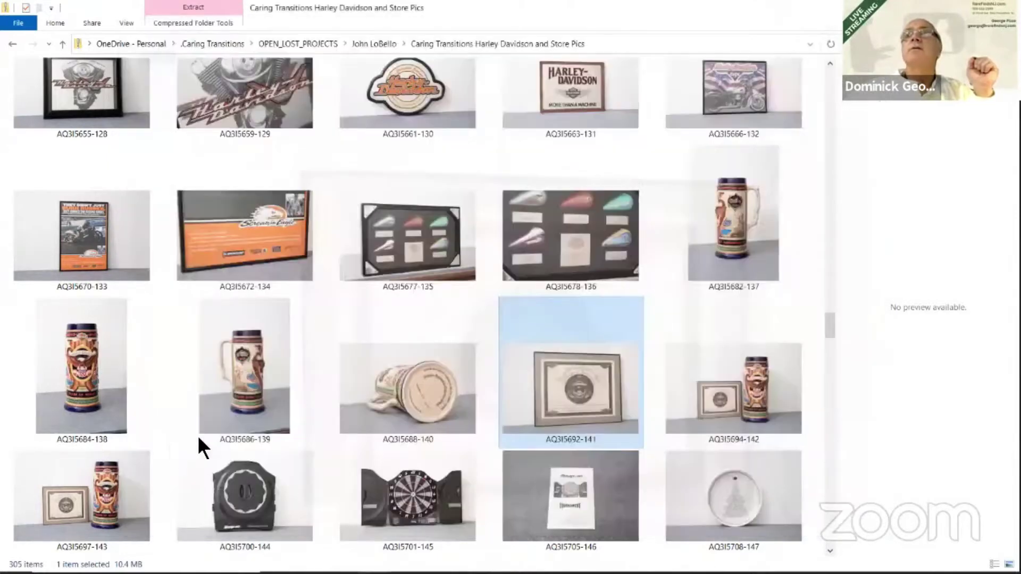
pyautogui.scroll(-5, 283, 434)
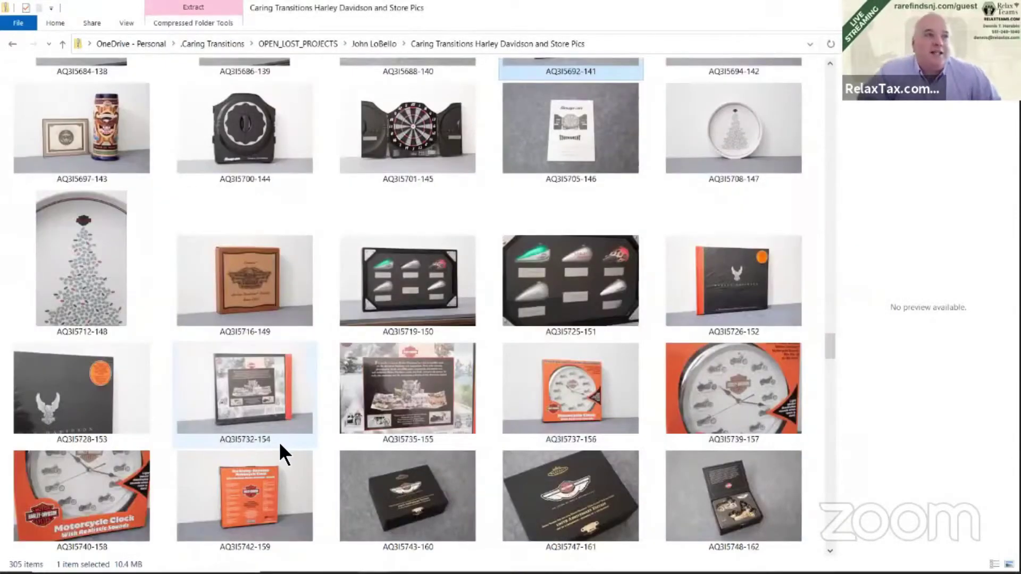
pyautogui.scroll(-5, 282, 447)
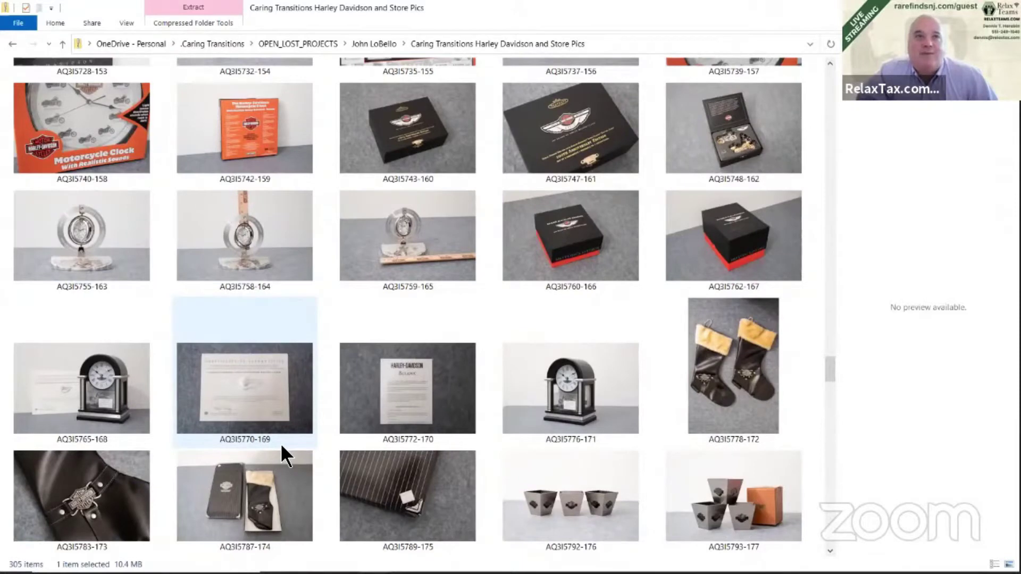
pyautogui.scroll(-3, 281, 442)
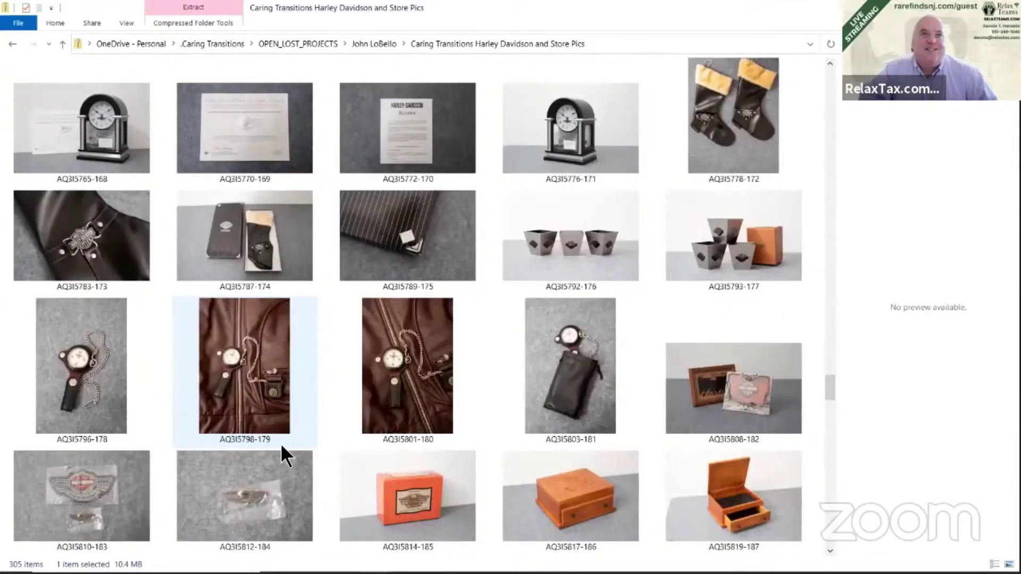
pyautogui.scroll(-3, 282, 446)
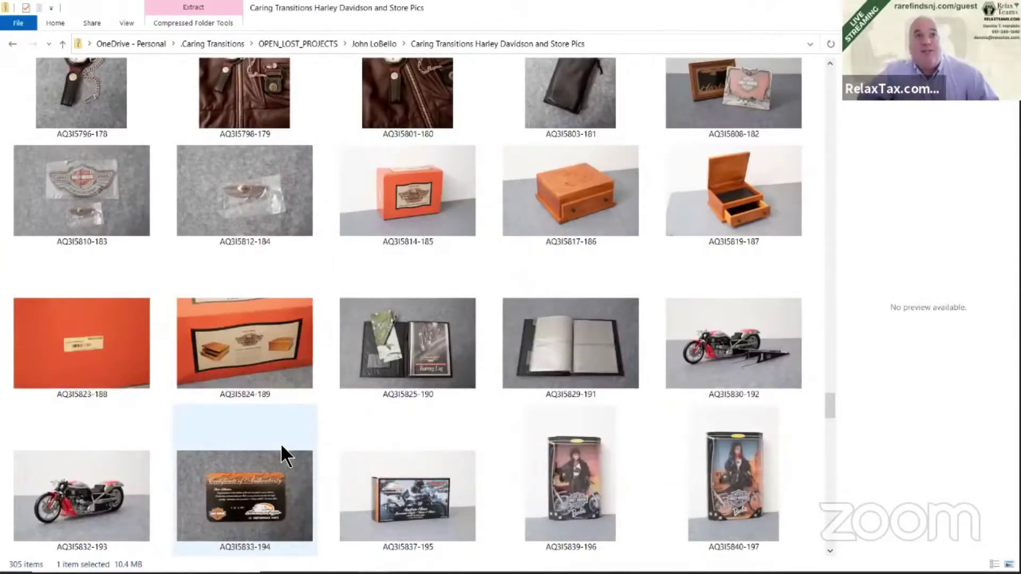
pyautogui.scroll(-3, 279, 442)
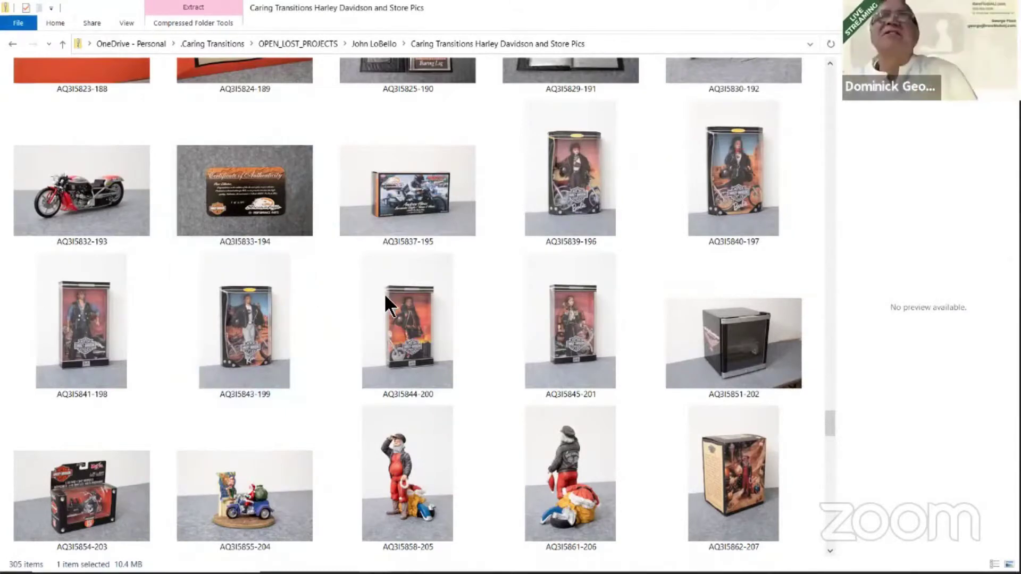
pyautogui.scroll(-5, 388, 332)
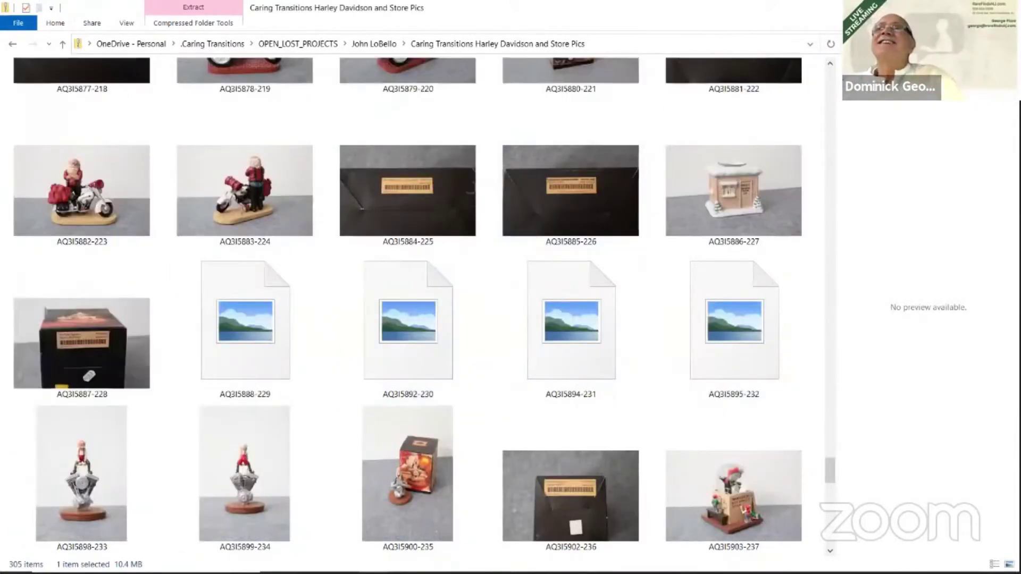